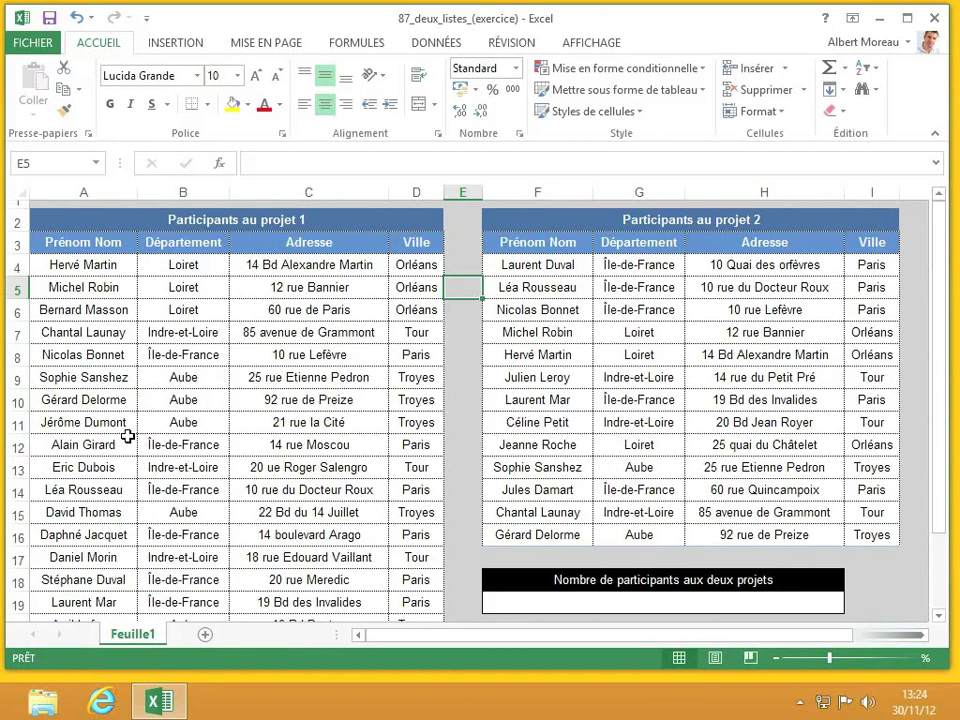
- Count the participants common to both projects in cell F19 with the formula =SOMMEPROD(NB.SI(A4:A22;F4:F16))
scroll(128, 436, "down", 1)
scroll(128, 436, "up", 1)
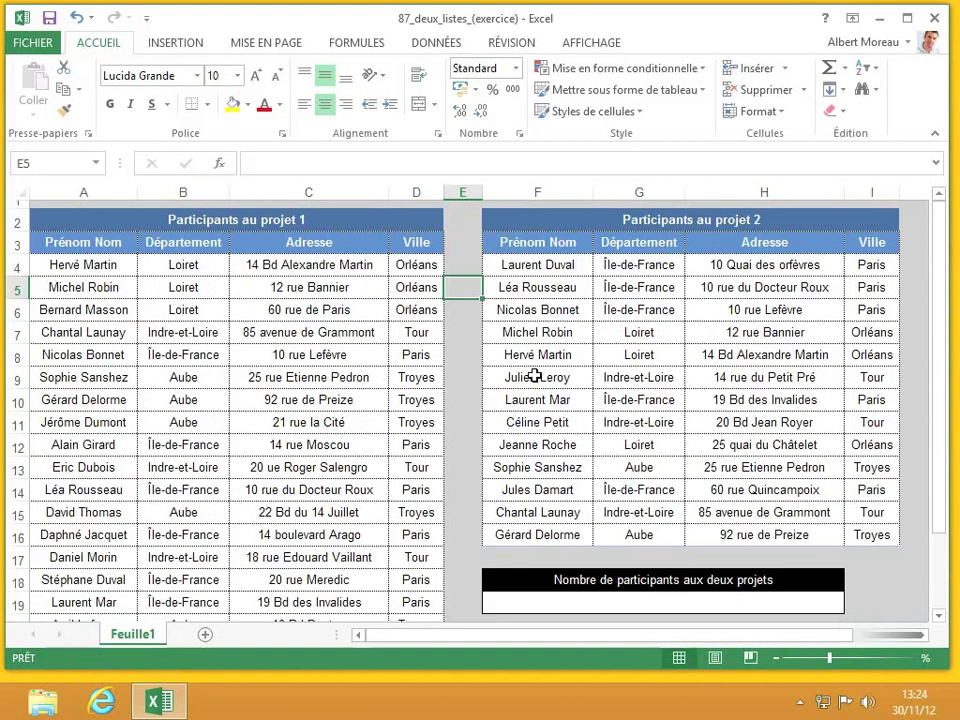
left_click(653, 597)
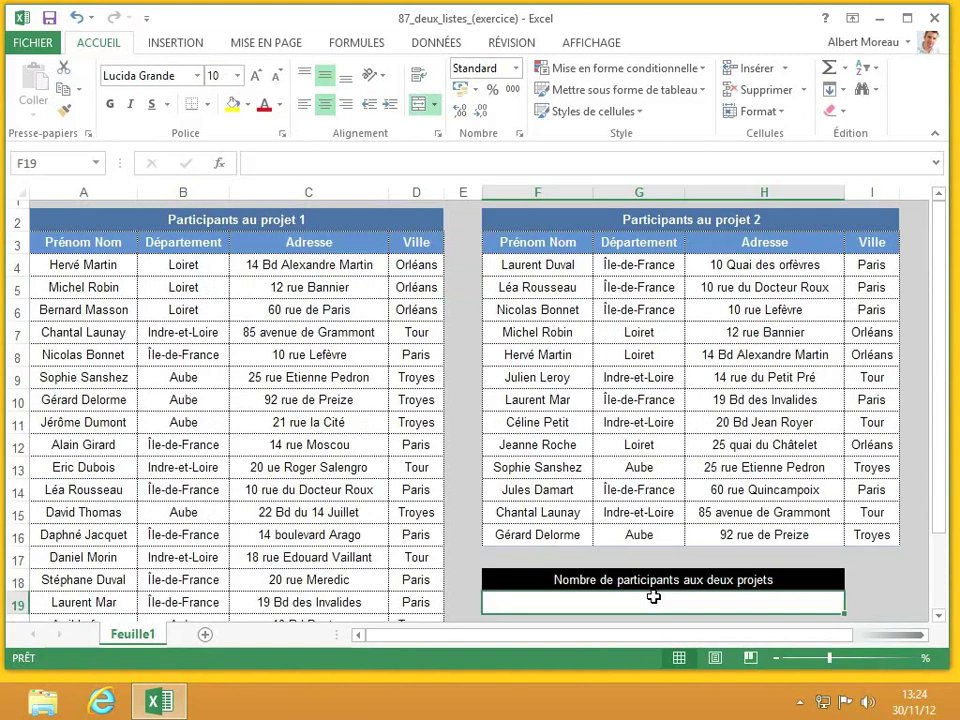
type("=sommeprod")
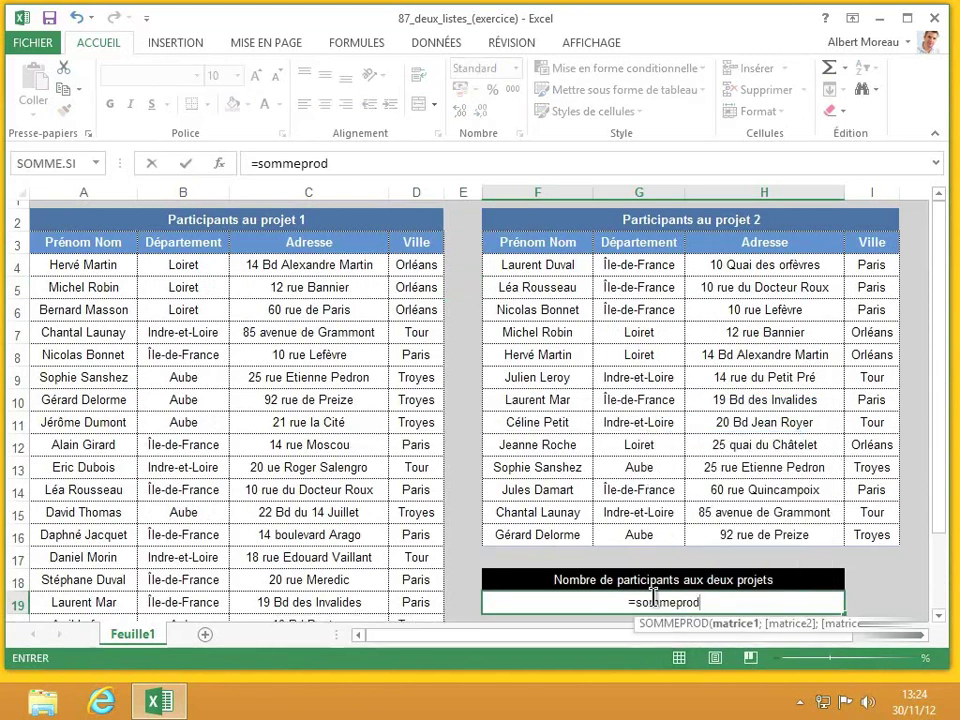
type("(")
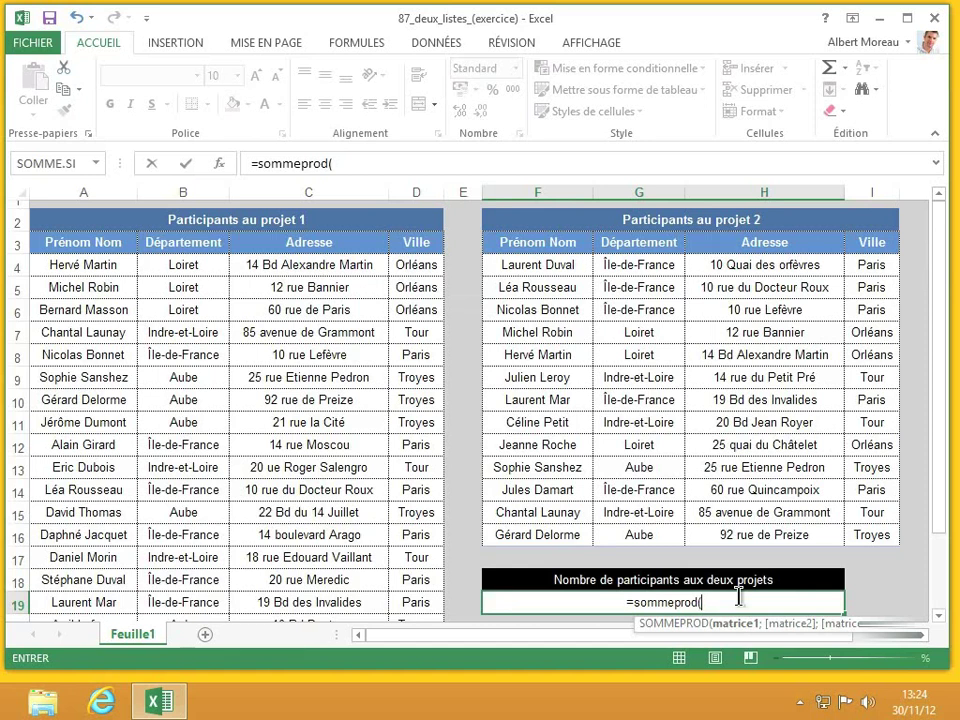
type("nb.si(")
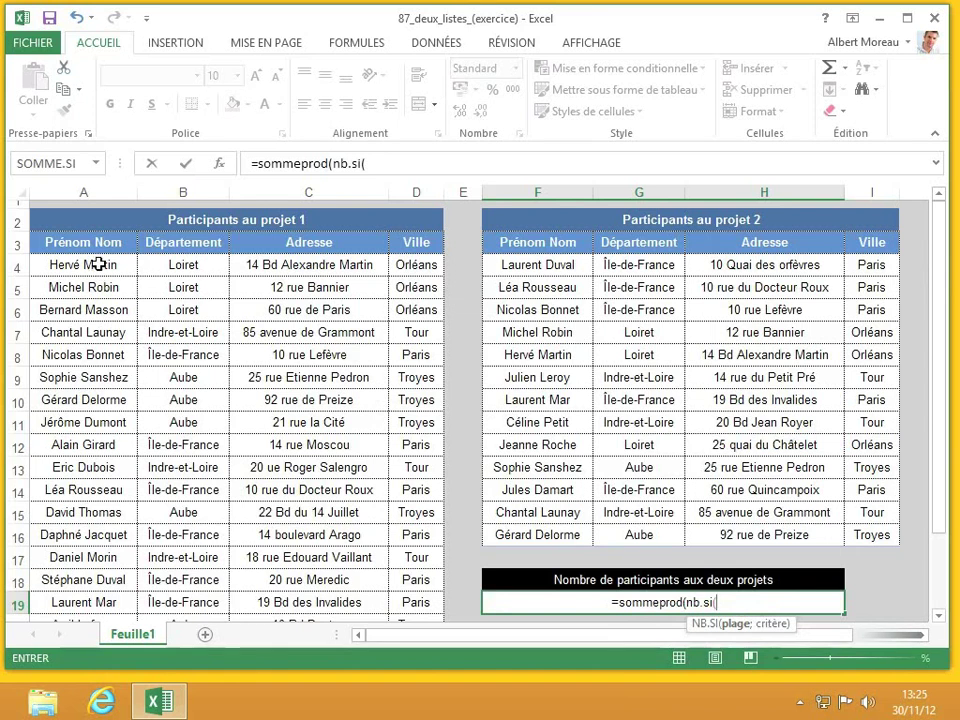
left_click_drag(99, 264, 97, 577)
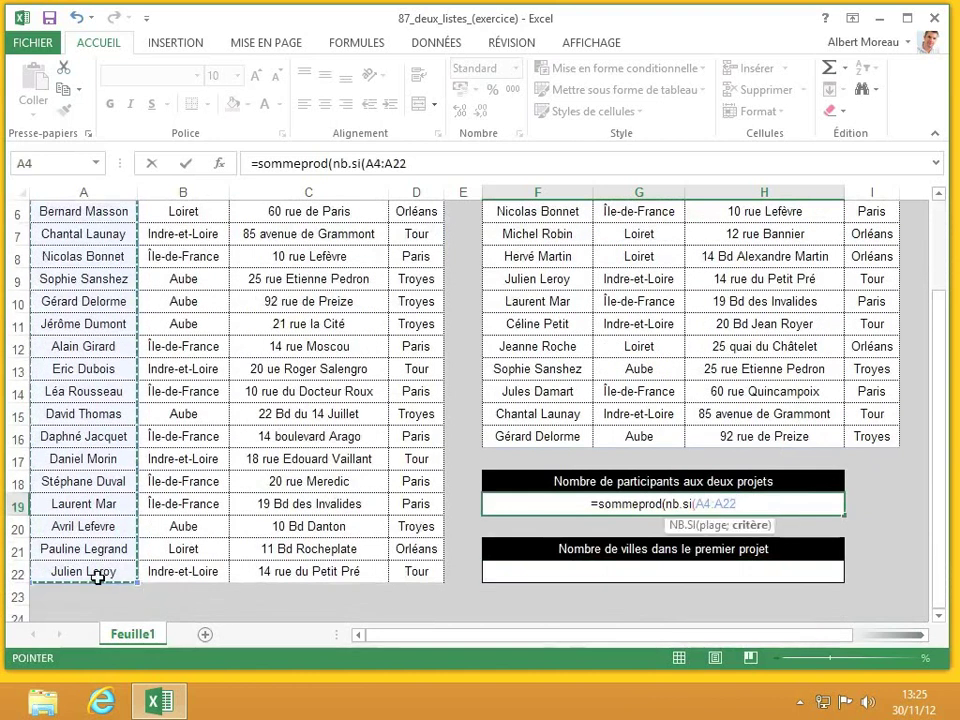
type(";")
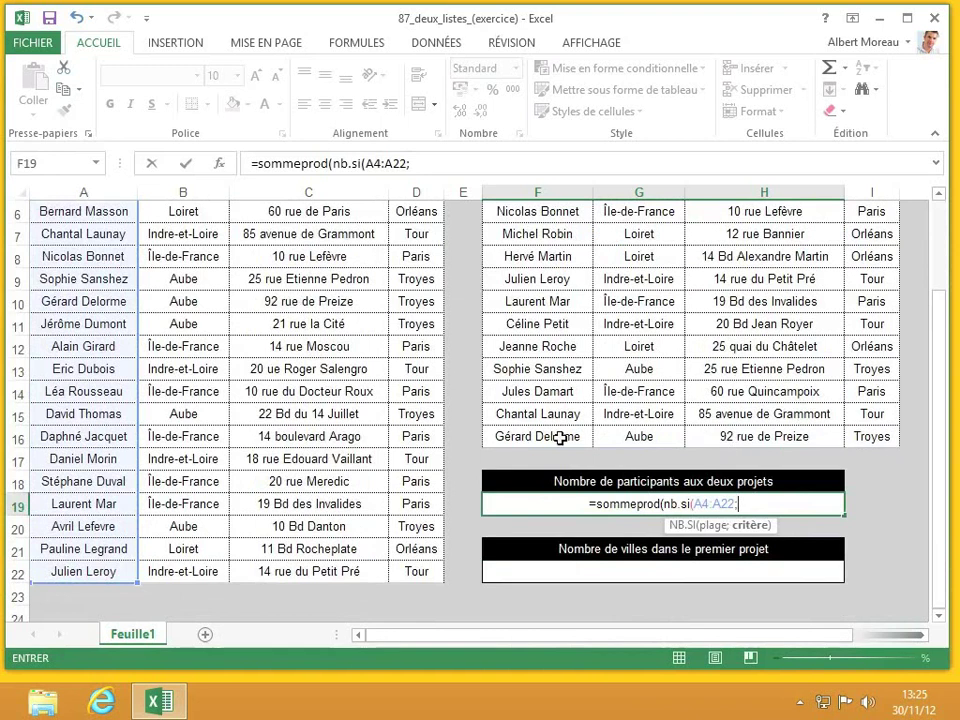
scroll(560, 430, "up", 2)
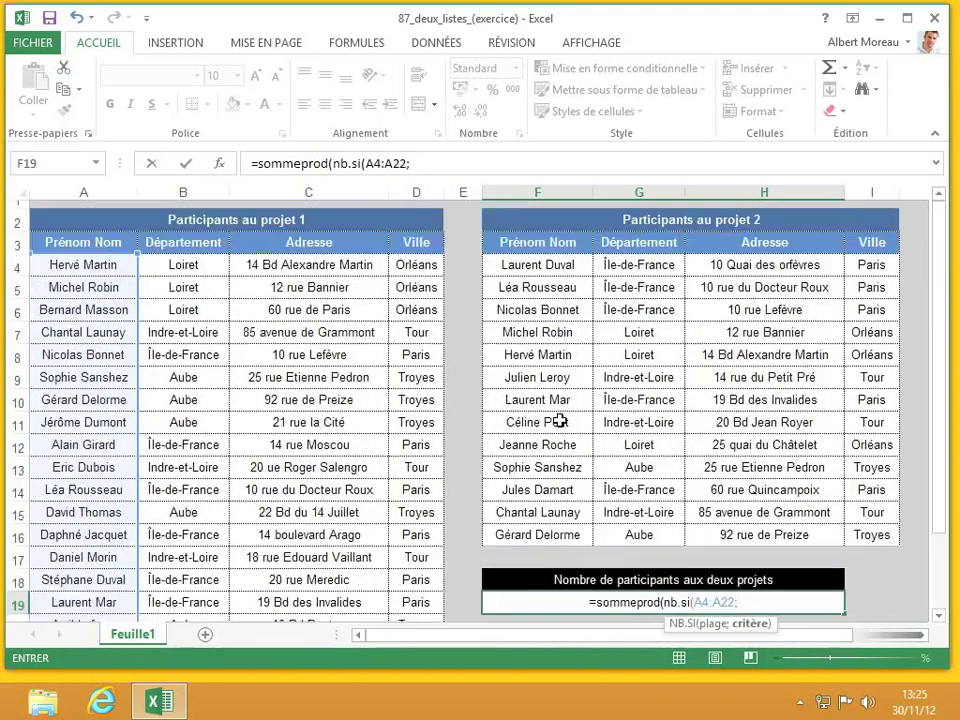
left_click_drag(563, 265, 556, 531)
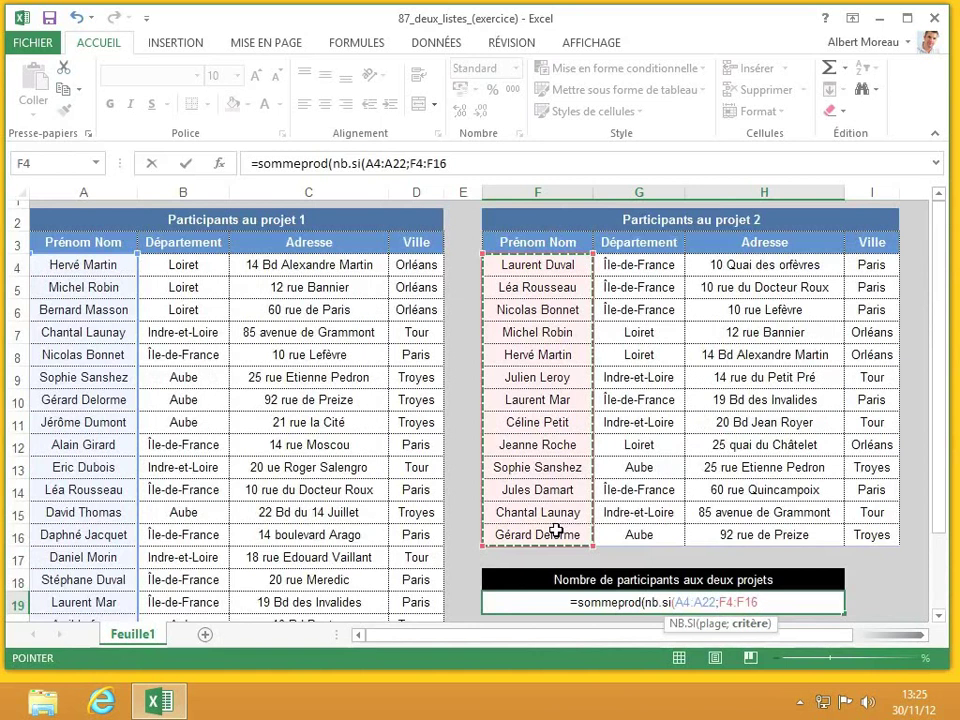
type(")")
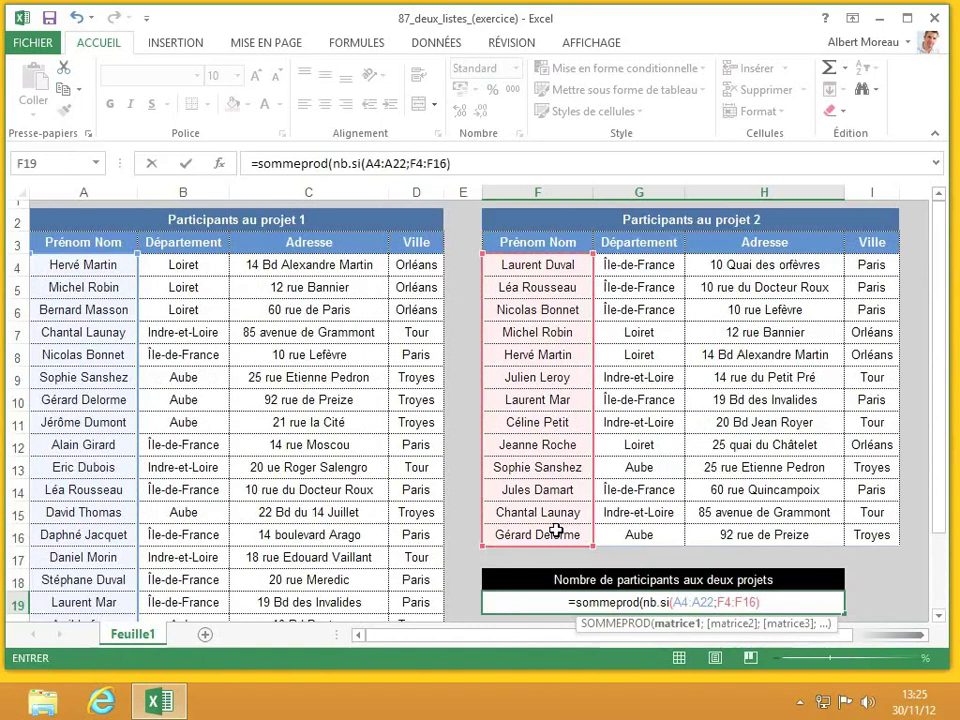
type(")")
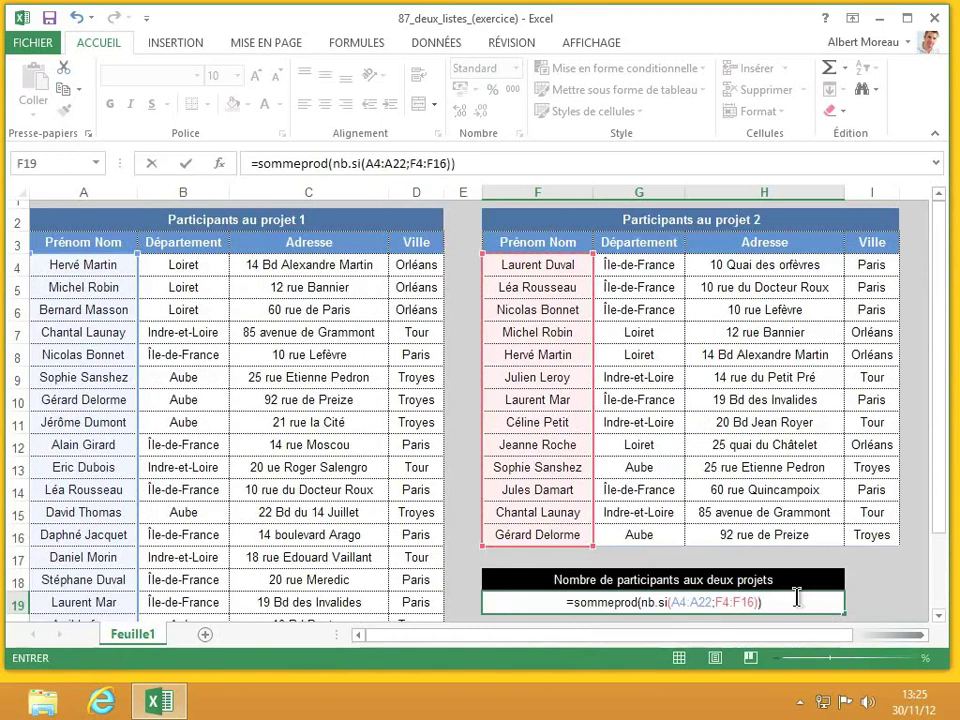
key("Return")
scroll(797, 596, "down", 1)
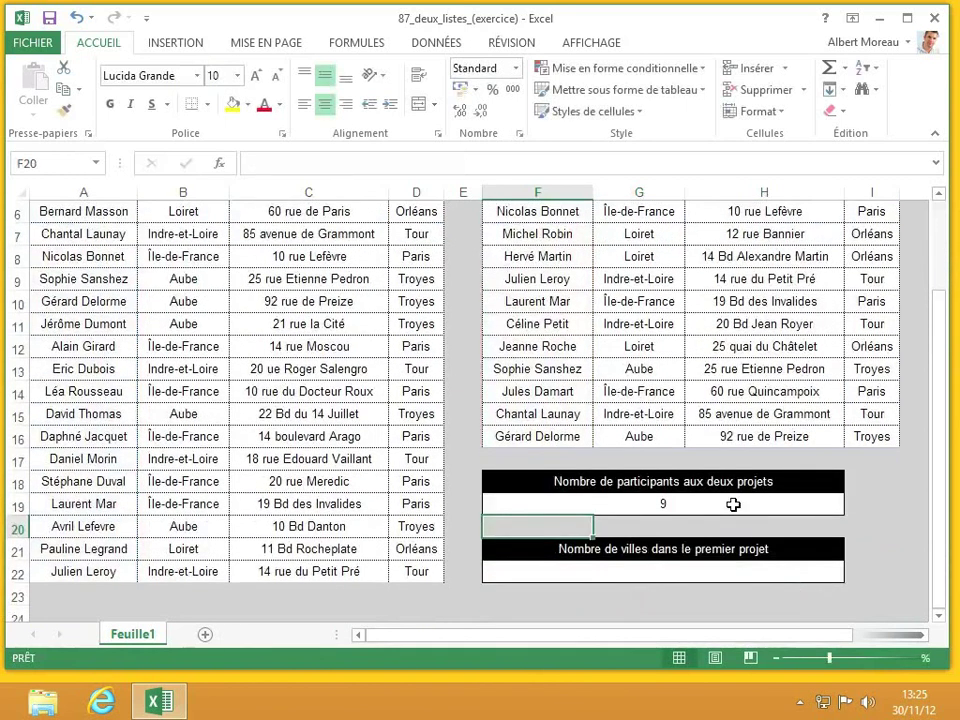
left_click(677, 576)
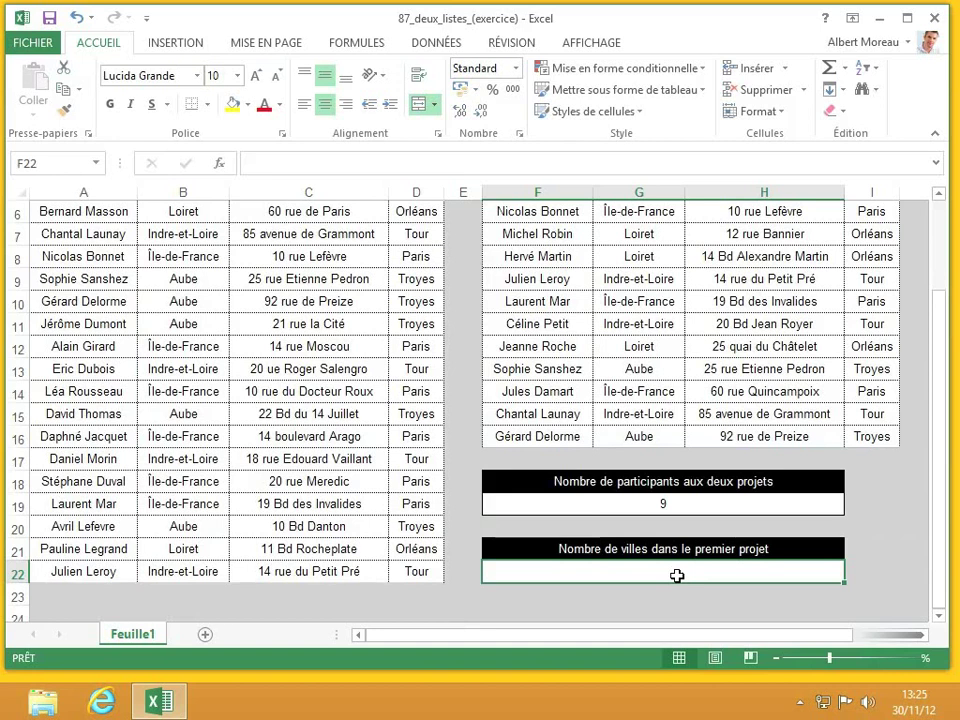
left_click(678, 508)
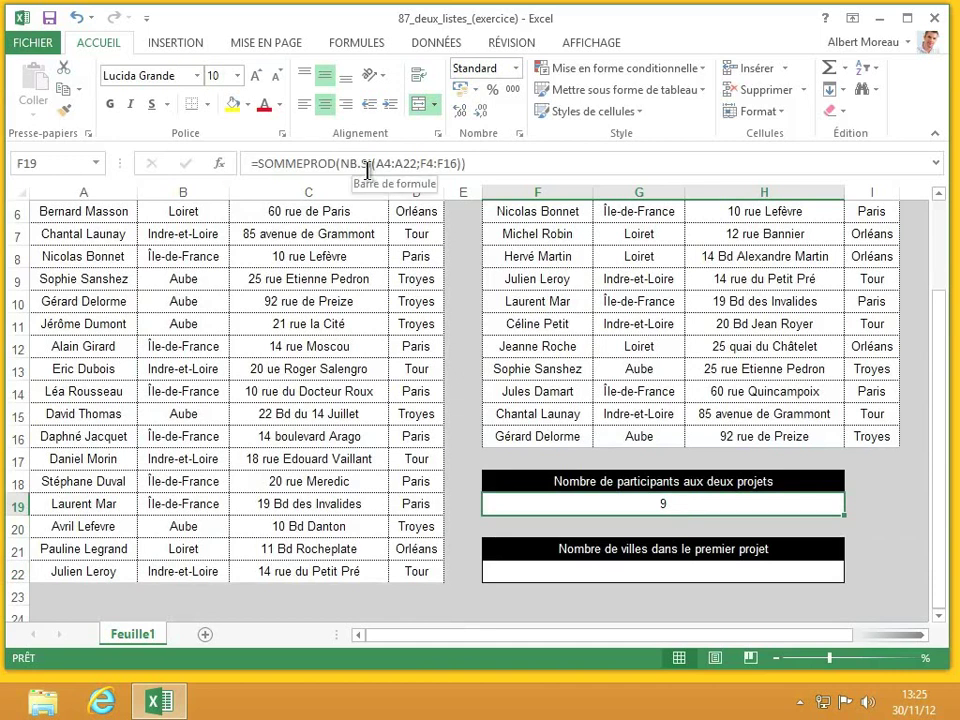
- Count the distinct cities of the first project in cell F22 with the formula =SOMMEPROD(1/NB.SI(D4:D22;D4:D22))
left_click(693, 575)
type("=")
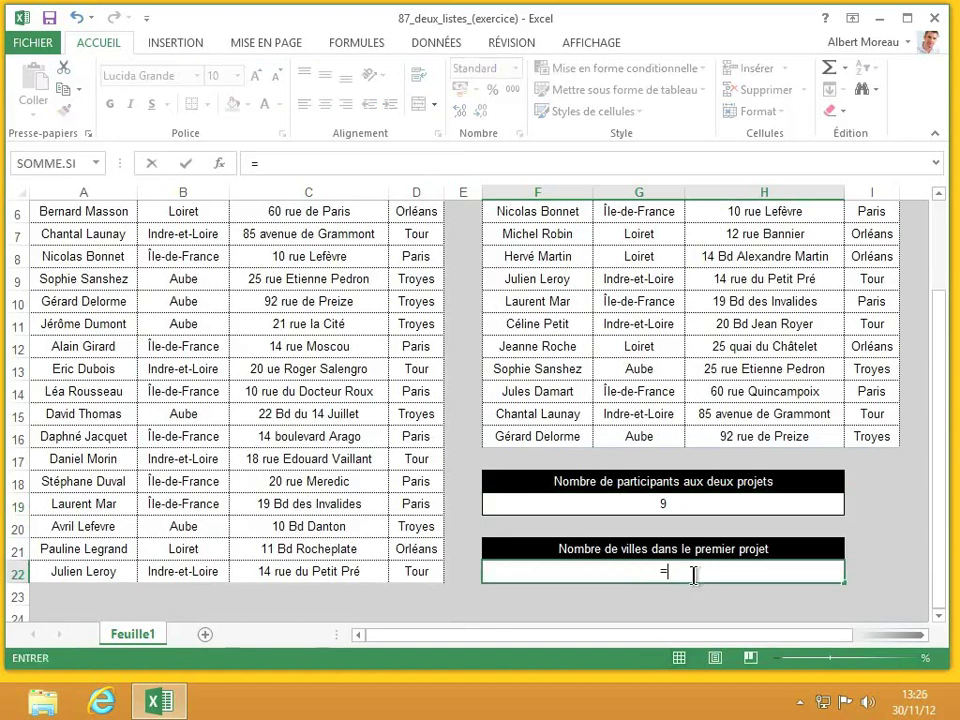
type("sommepr")
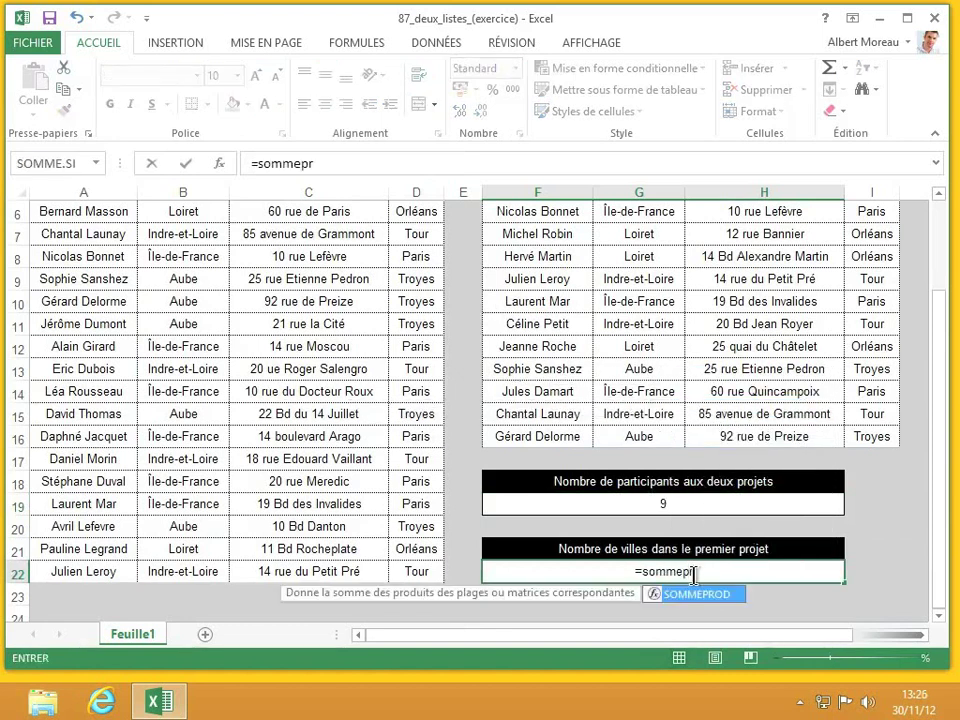
type("od")
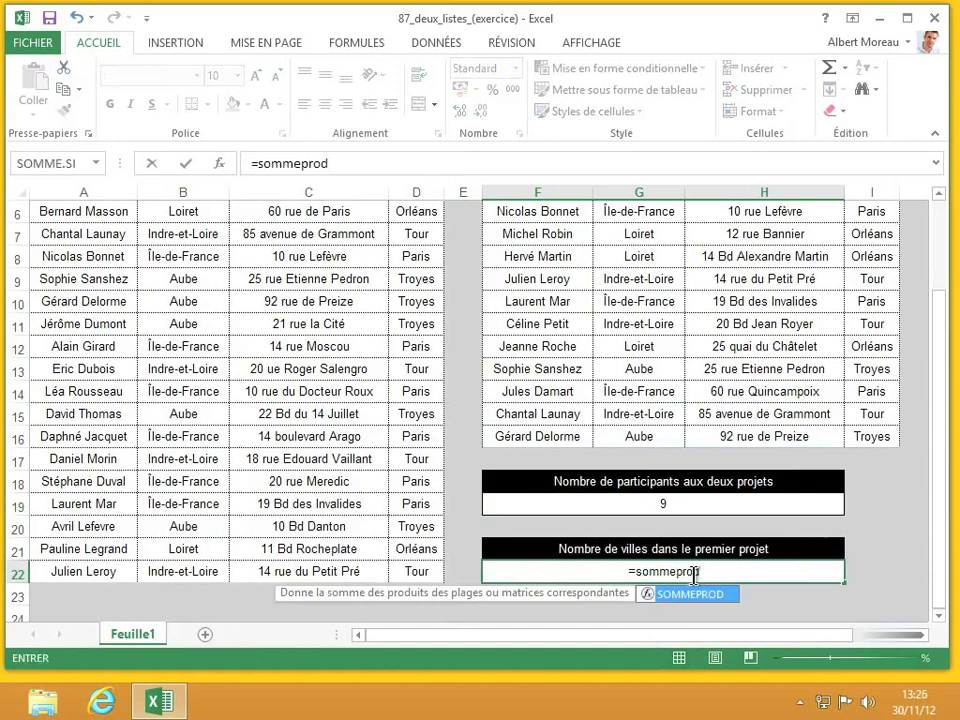
type("(")
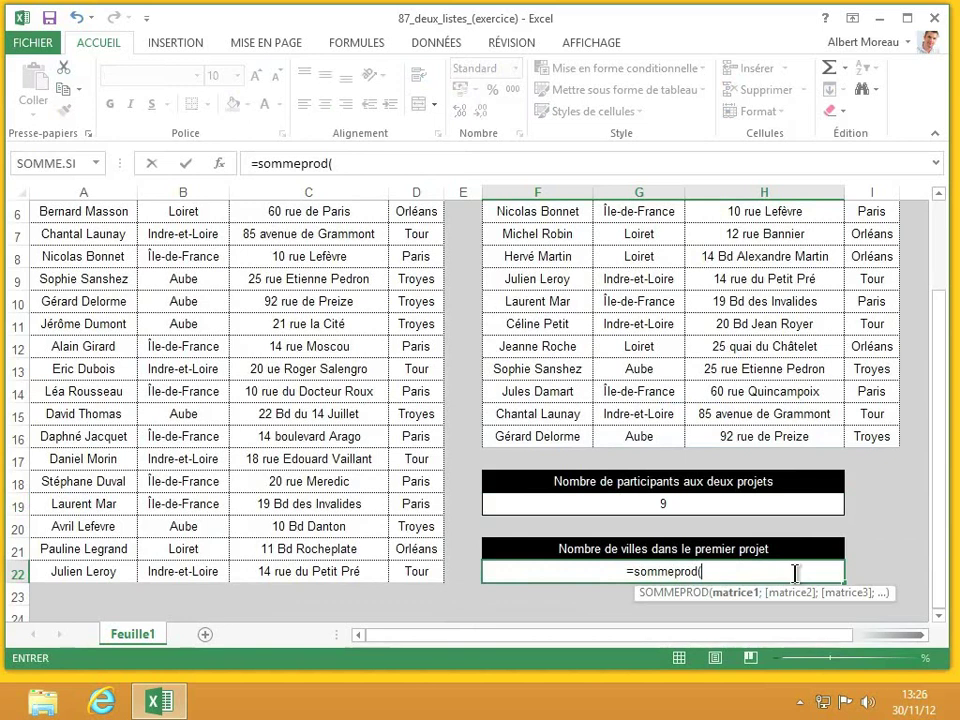
type("1/")
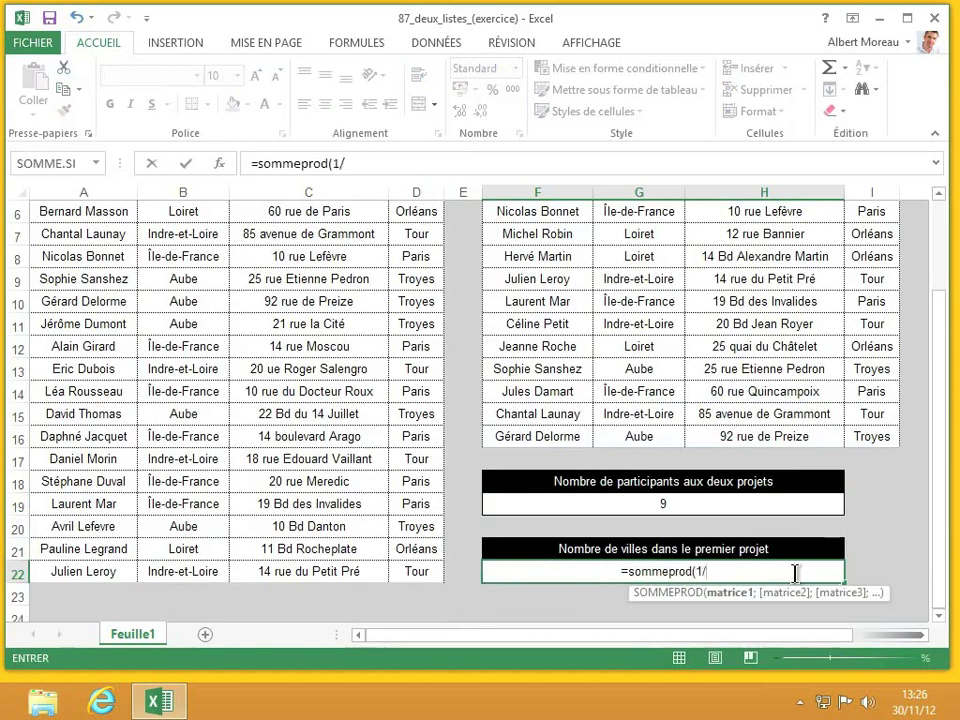
type("nb.si")
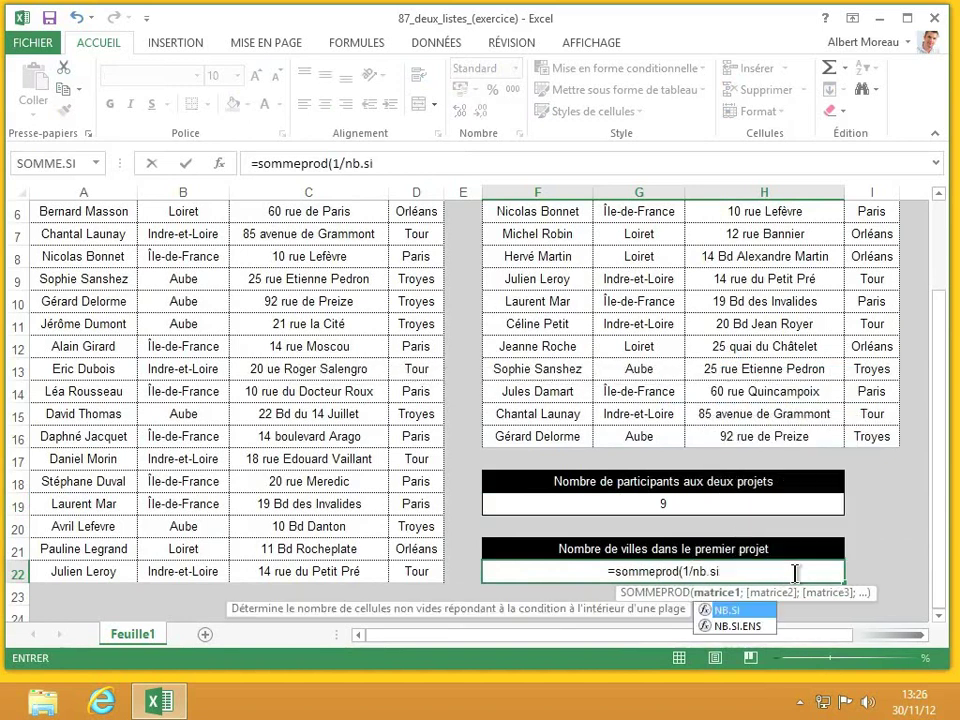
type("(")
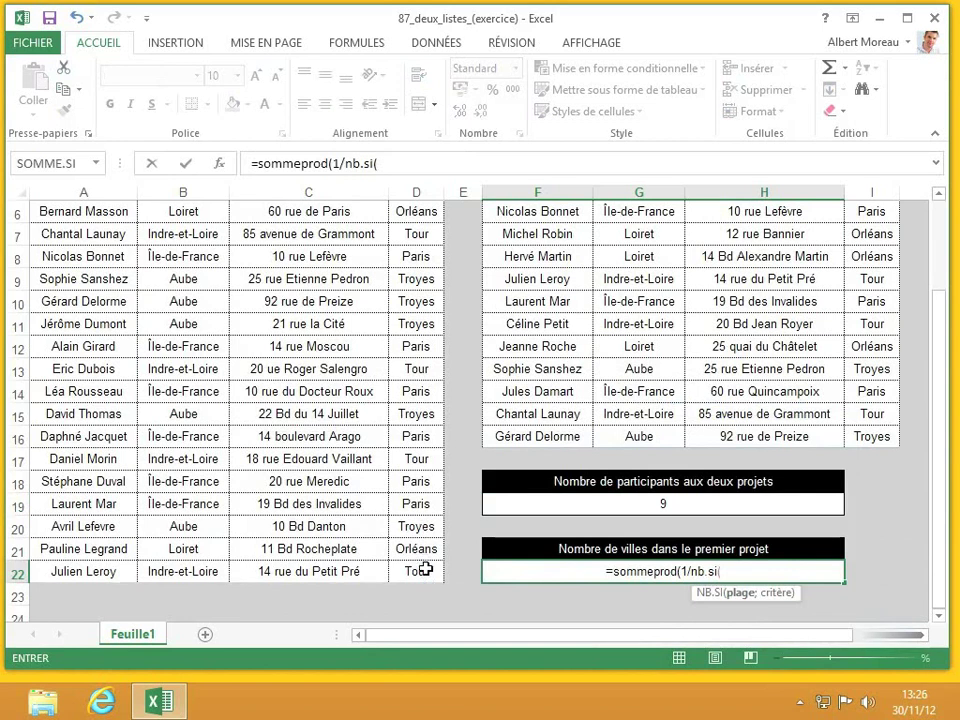
left_click_drag(426, 568, 422, 262)
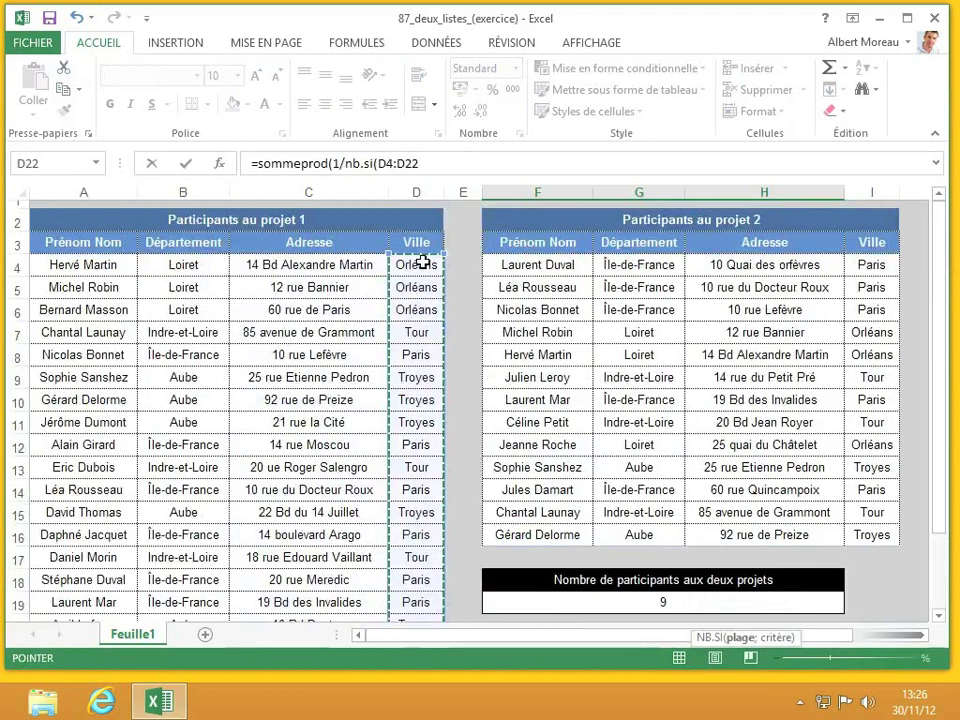
left_click(441, 165)
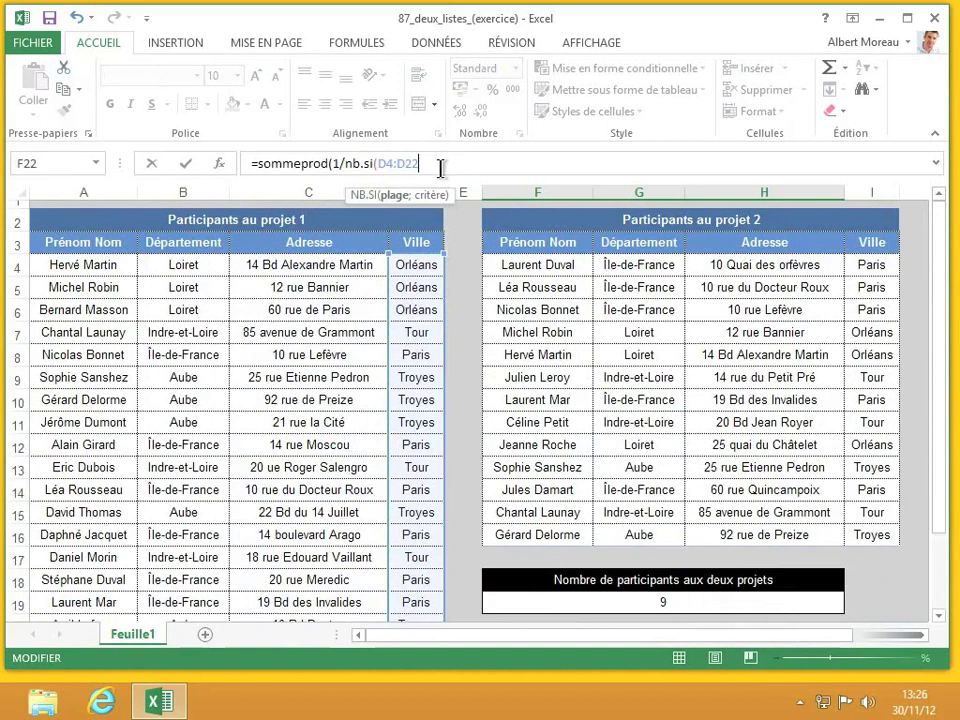
type(";")
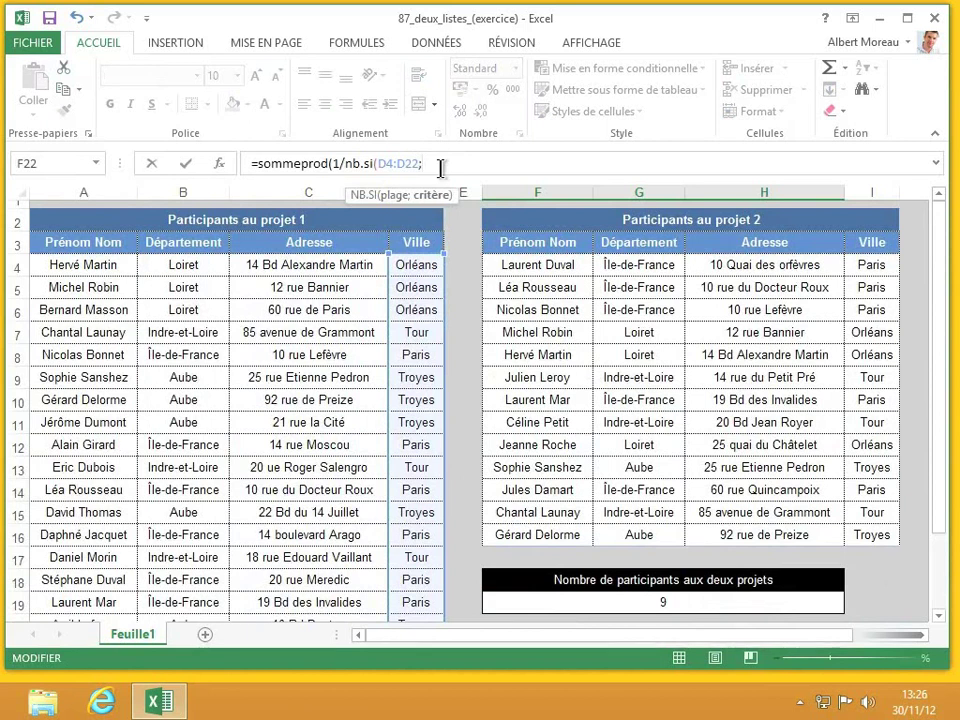
type("d4:d22")
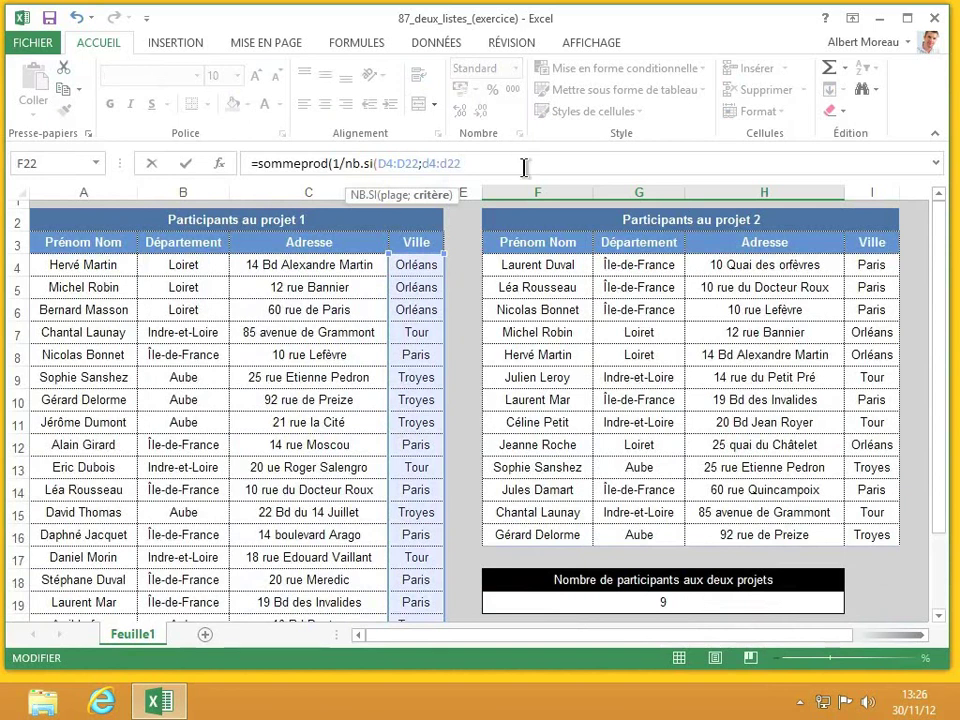
type("))")
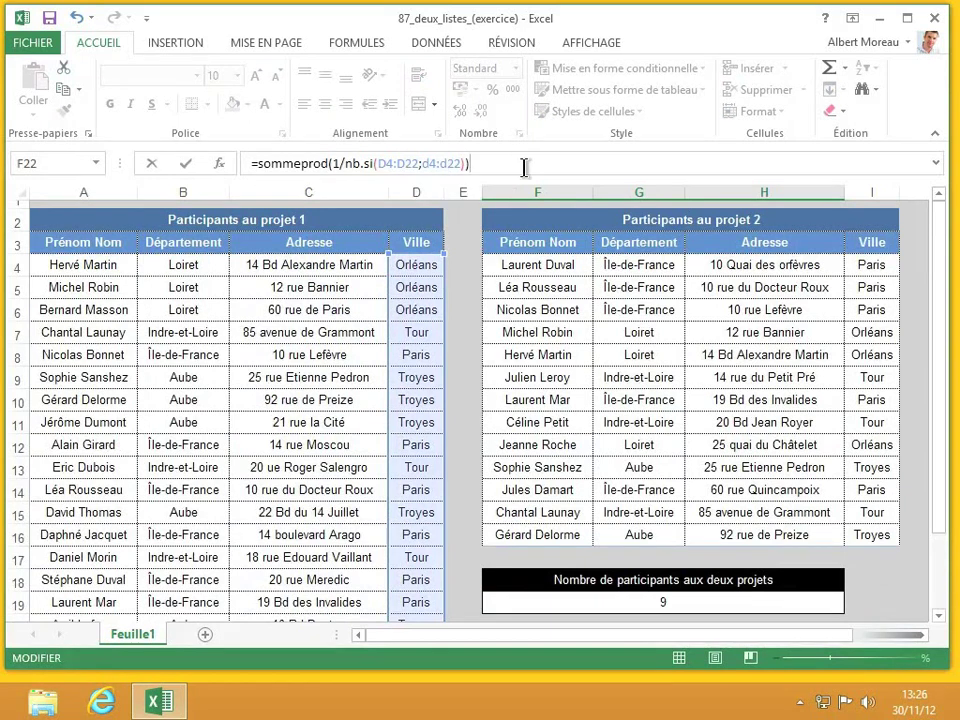
key("Return")
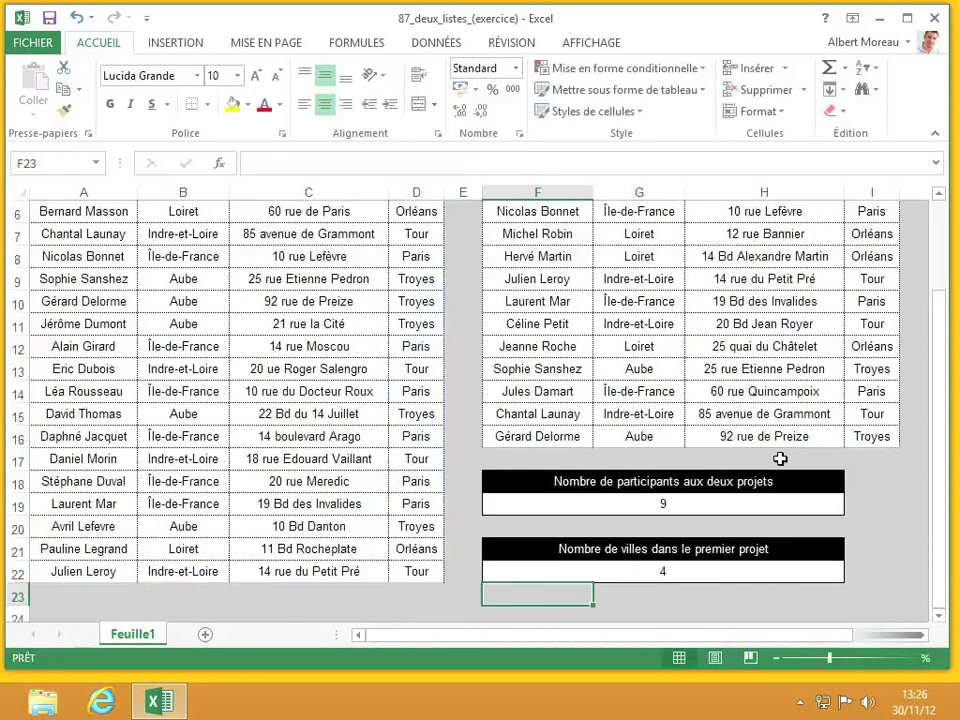
left_click(738, 577)
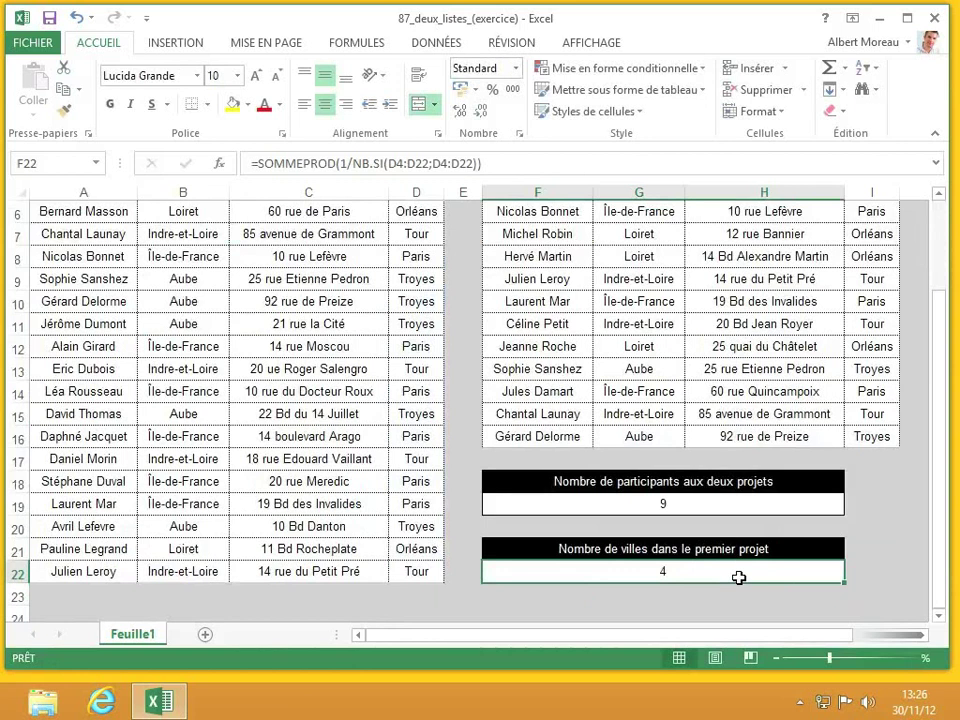